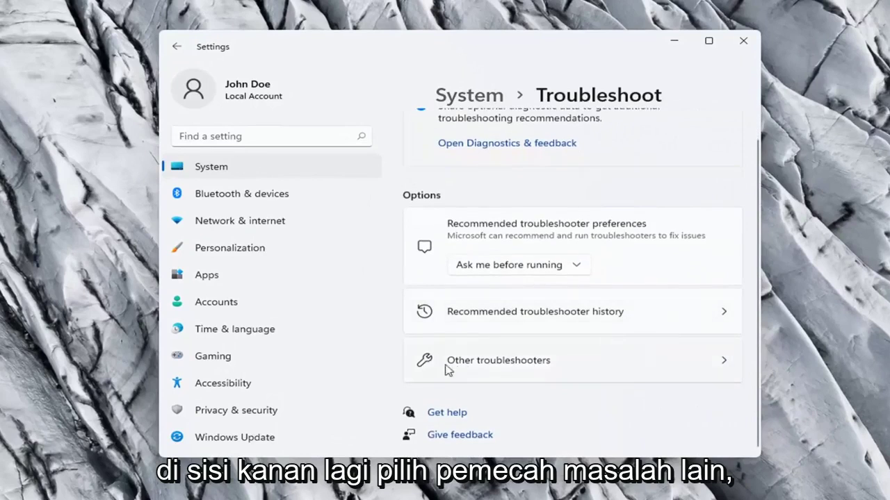
# Run the Network Adapter troubleshooter from the other troubleshooters, then close it and the Settings window.
pyautogui.click(520, 367)
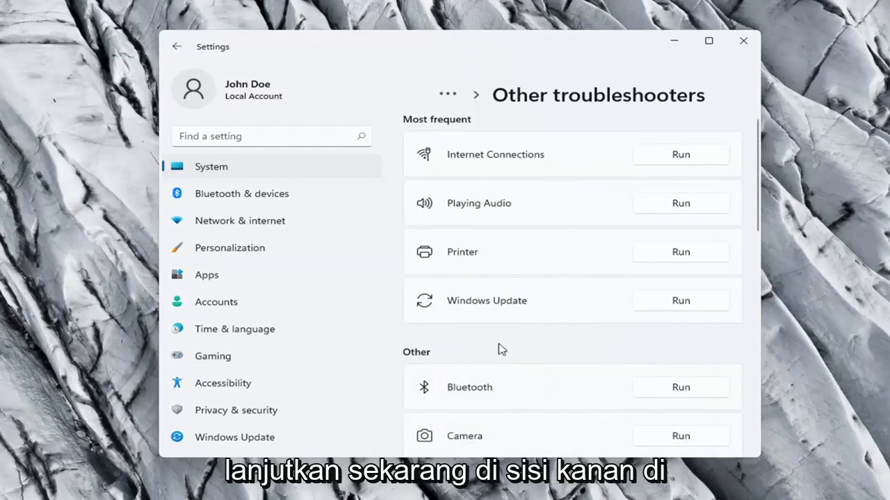
pyautogui.scroll(-4, 484, 355)
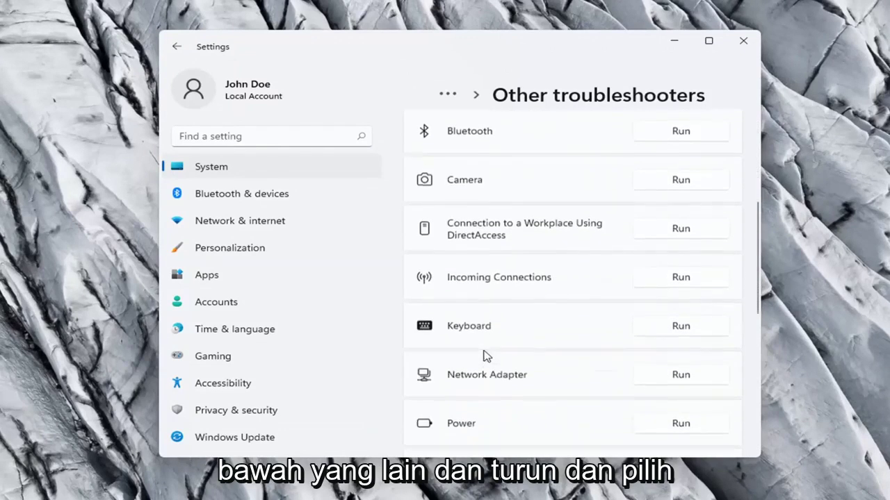
pyautogui.click(682, 375)
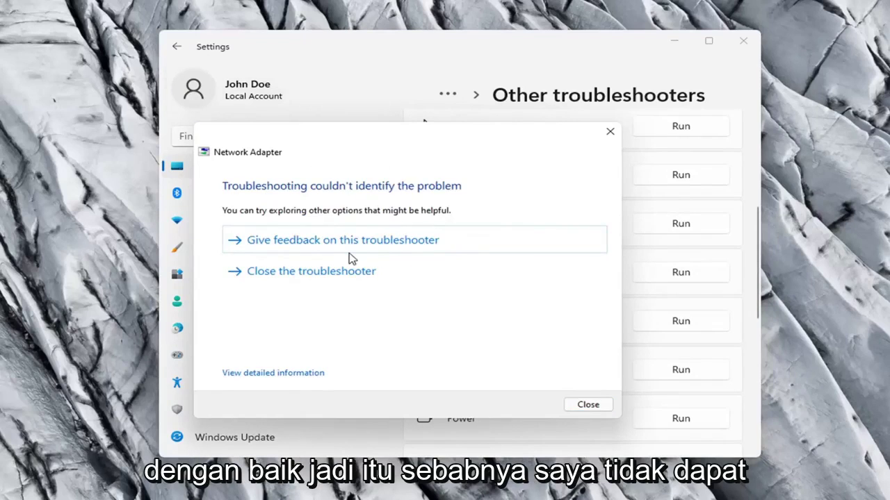
pyautogui.click(584, 409)
pyautogui.click(743, 44)
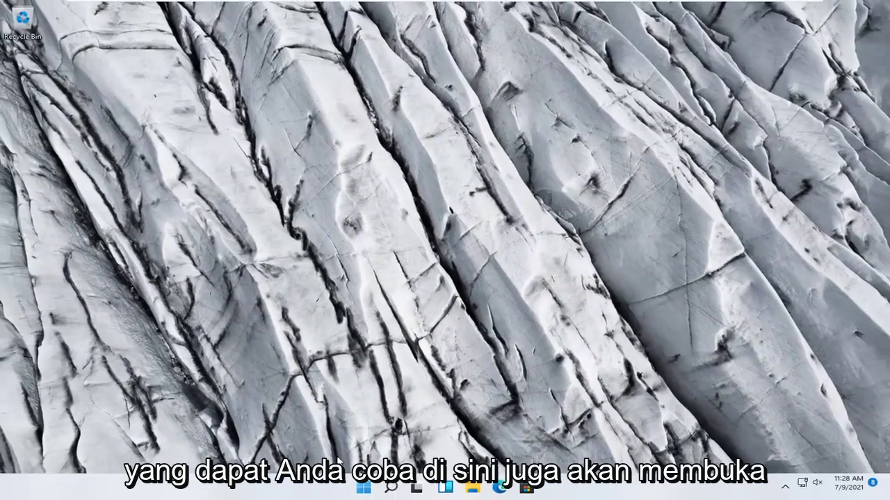
# Search for cmd, open Command Prompt as administrator with the elevation approved, and move its window toward the middle of the desktop.
pyautogui.click(390, 488)
pyautogui.write('cmd')
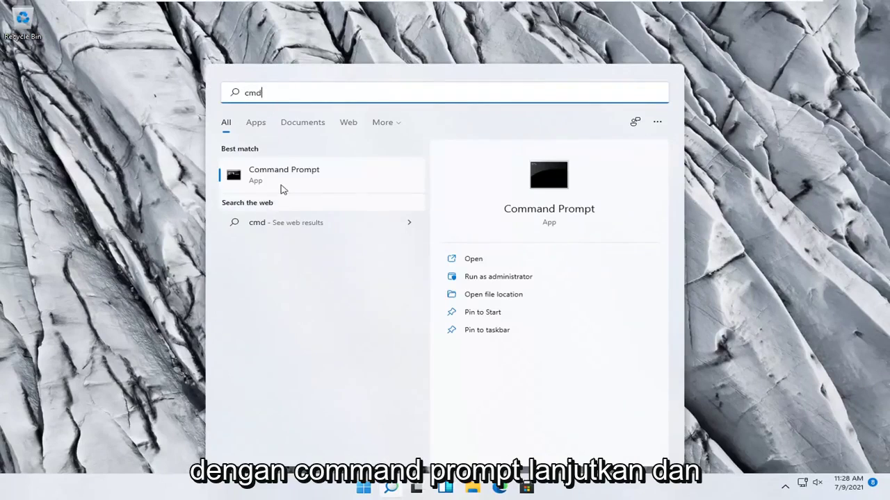
pyautogui.rightClick(281, 182)
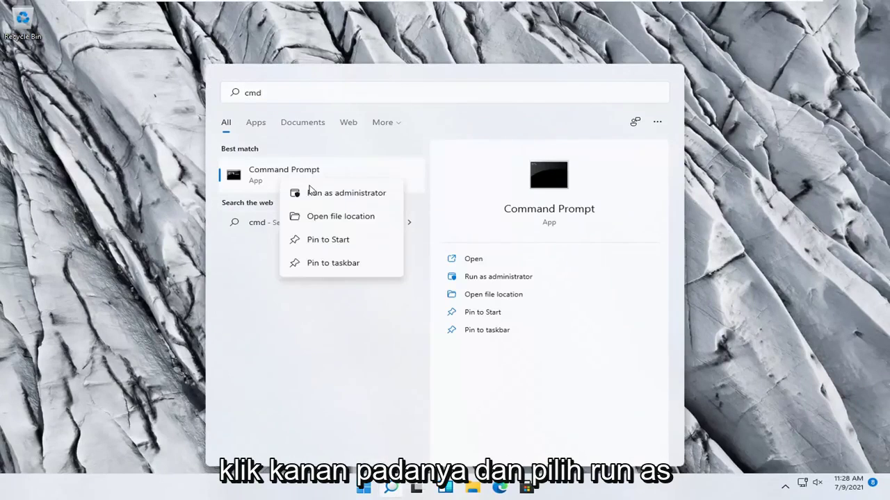
pyautogui.click(321, 195)
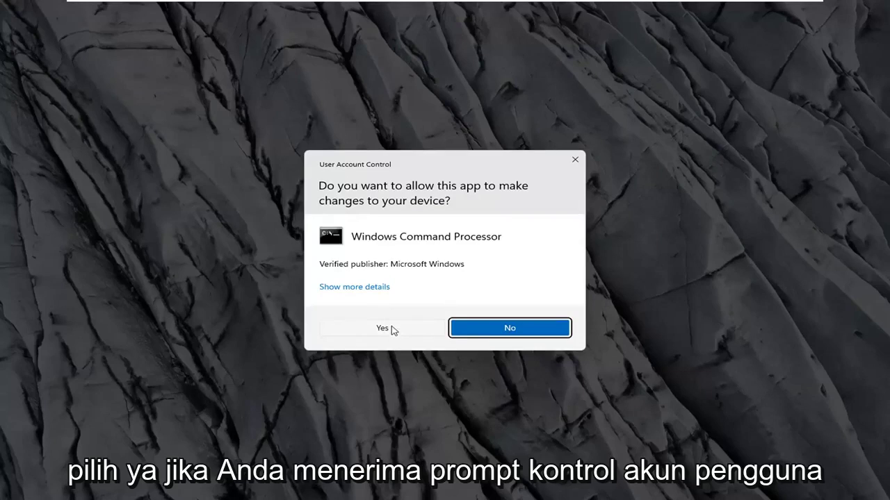
pyautogui.click(392, 328)
pyautogui.moveTo(331, 39); pyautogui.dragTo(443, 71)
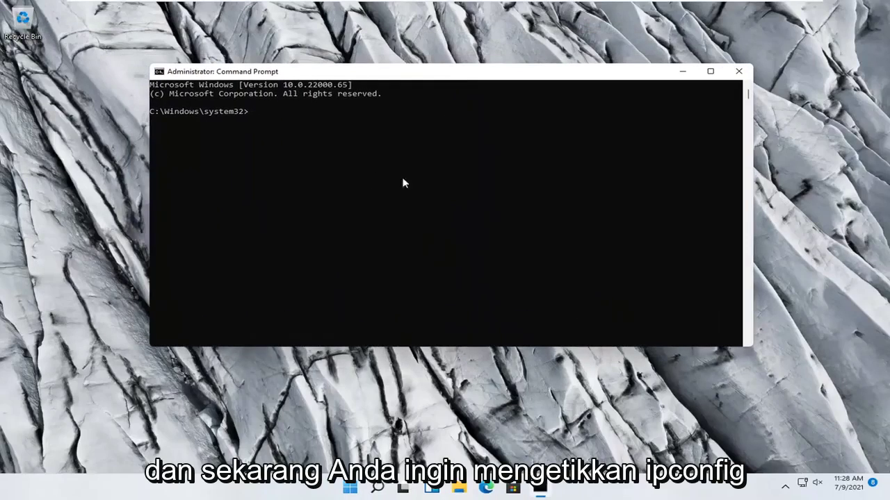
# Flush the DNS resolver cache by running ipconfig /flushdns.
pyautogui.write('ip')
pyautogui.write('config /')
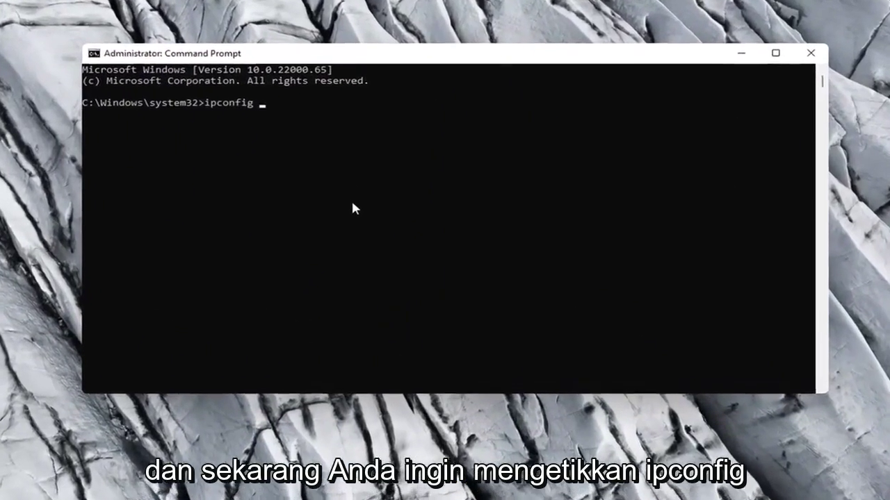
pyautogui.write('flsu')
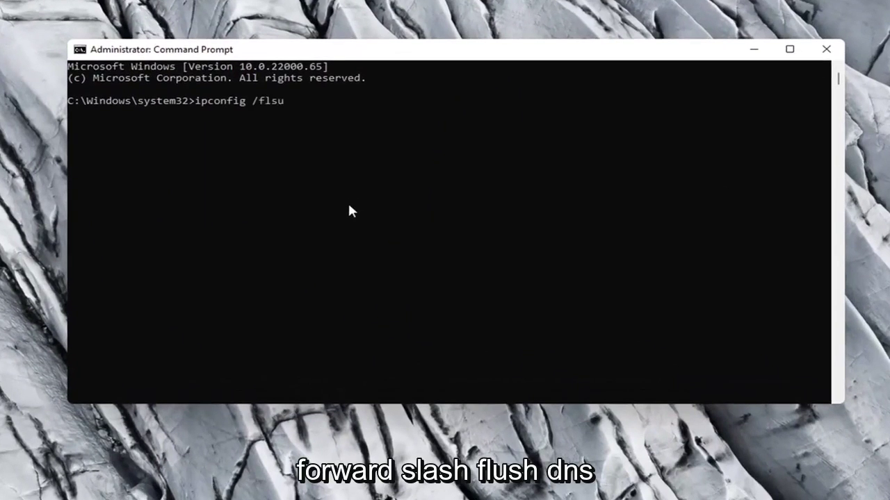
pyautogui.press('BackSpace')
pyautogui.press('BackSpace')
pyautogui.write('is')
pyautogui.press('BackSpace')
pyautogui.press('BackSpace')
pyautogui.write('ushdns')
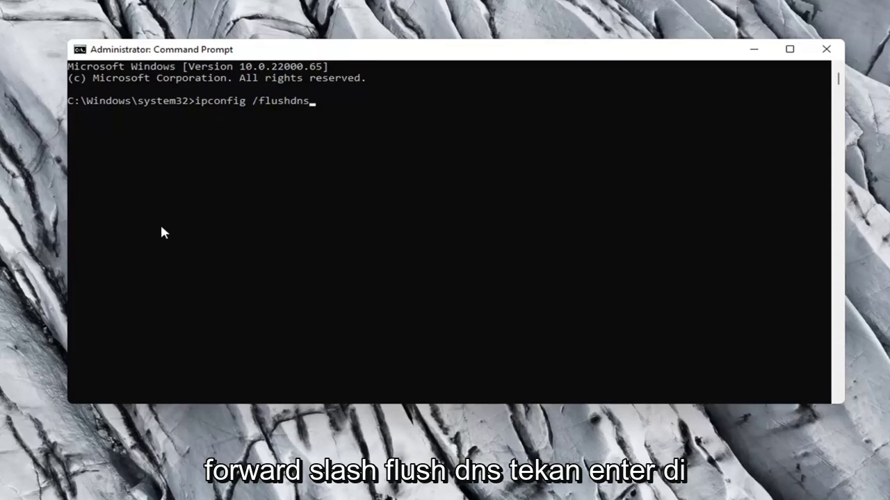
pyautogui.press('Return')
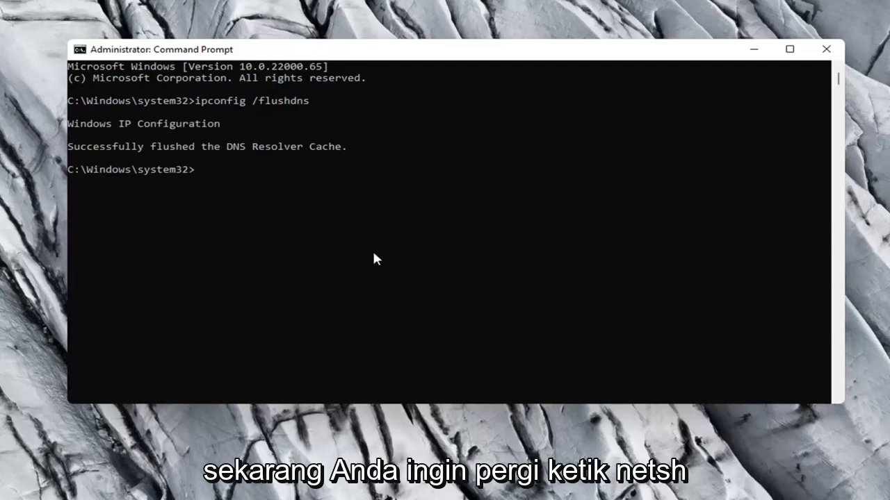
# Reset the Winsock catalog by running netsh winsock reset, and close Command Prompt.
pyautogui.write('netsh w')
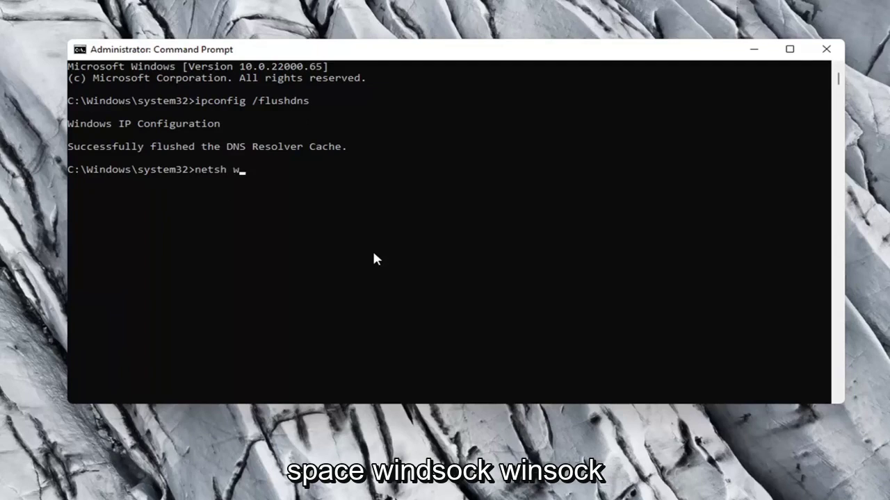
pyautogui.write('insock ')
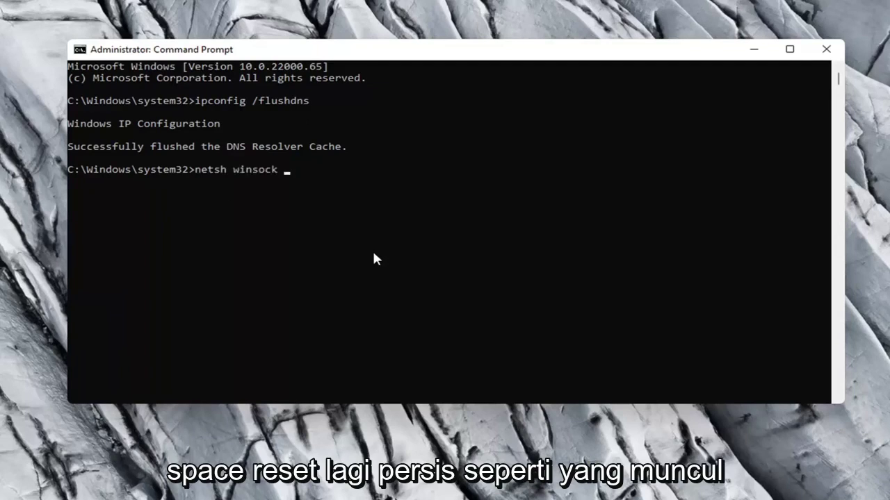
pyautogui.write('reset')
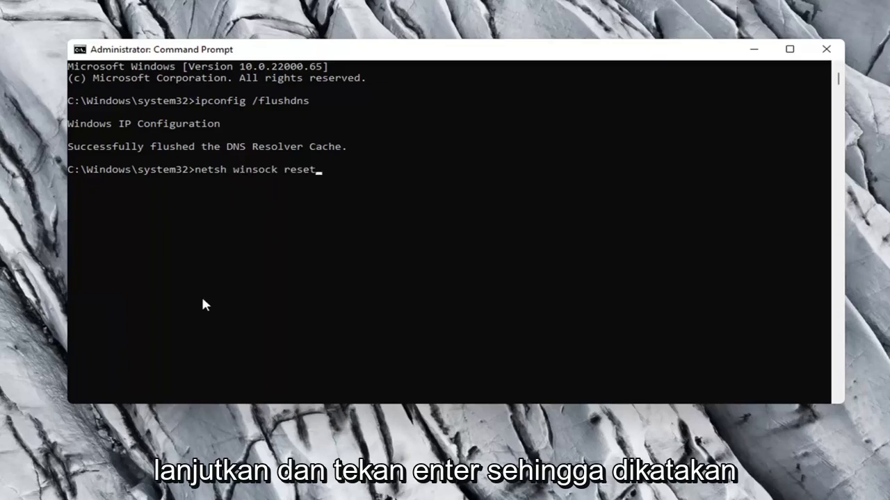
pyautogui.press('Return')
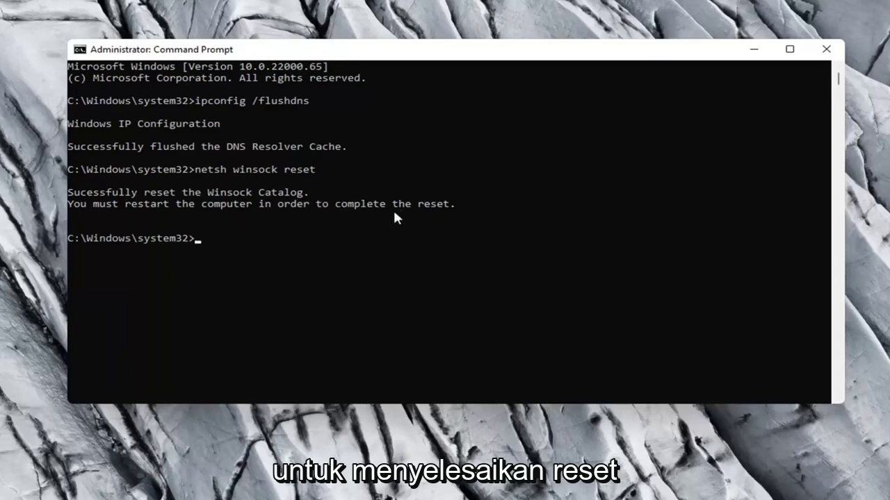
pyautogui.click(826, 49)
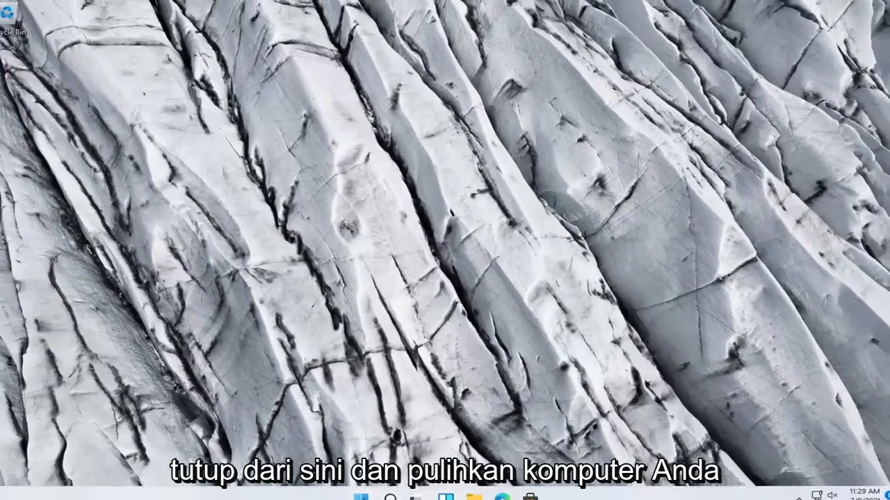
# Restart the computer to complete the Winsock reset.
pyautogui.rightClick(361, 497)
pyautogui.moveTo(361, 443)
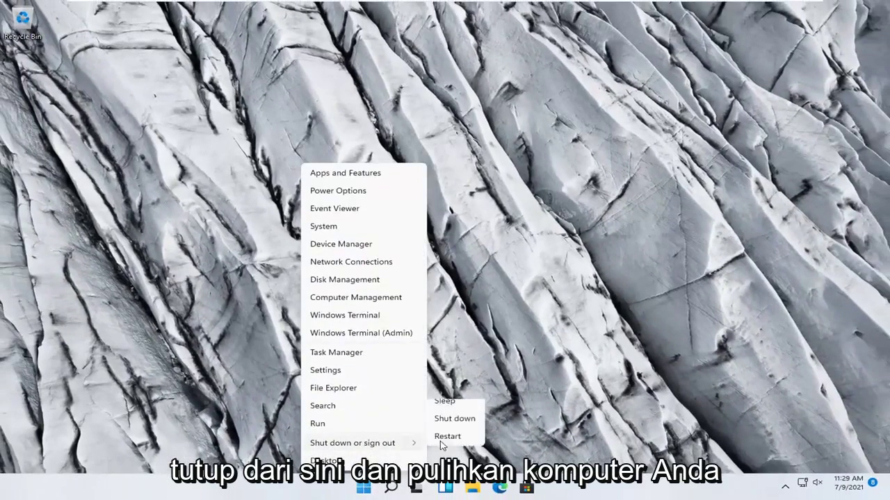
pyautogui.click(451, 462)
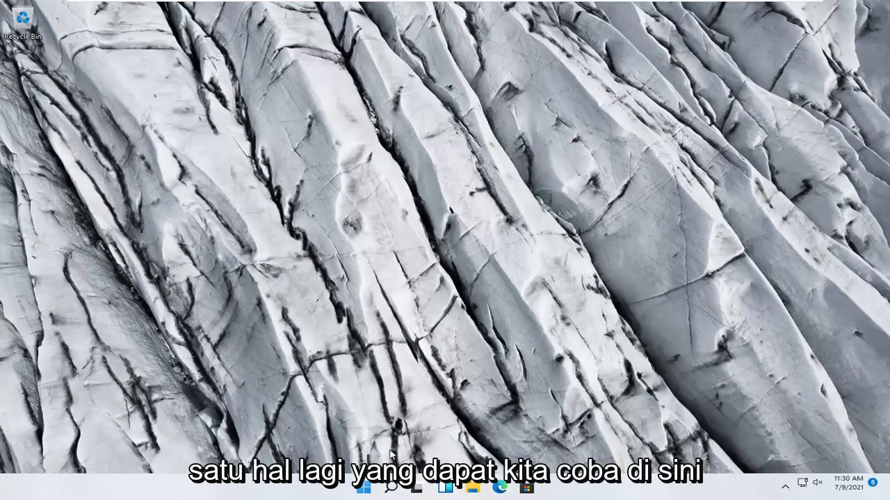
# Open the Advanced network settings page under Network & internet in Windows Settings.
pyautogui.rightClick(362, 489)
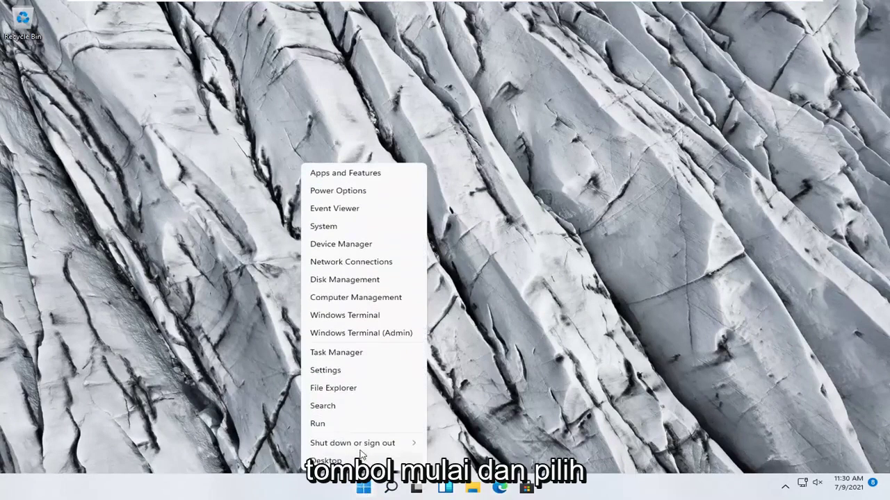
pyautogui.click(324, 371)
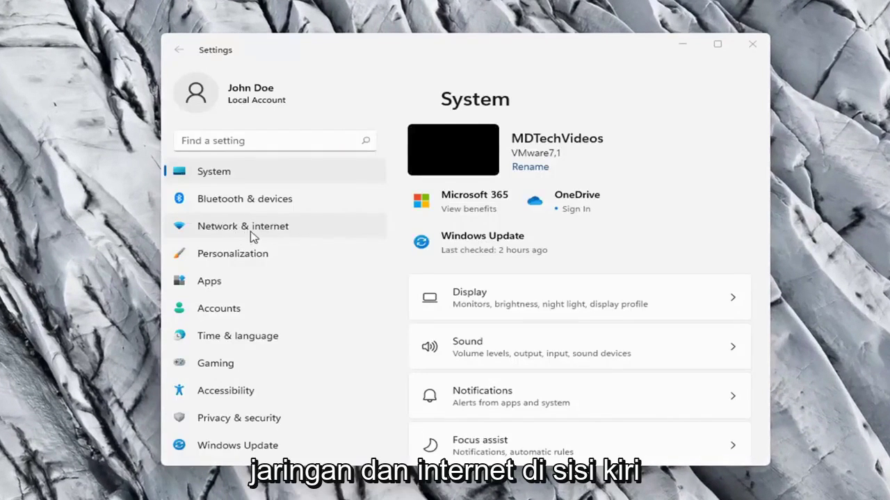
pyautogui.click(250, 236)
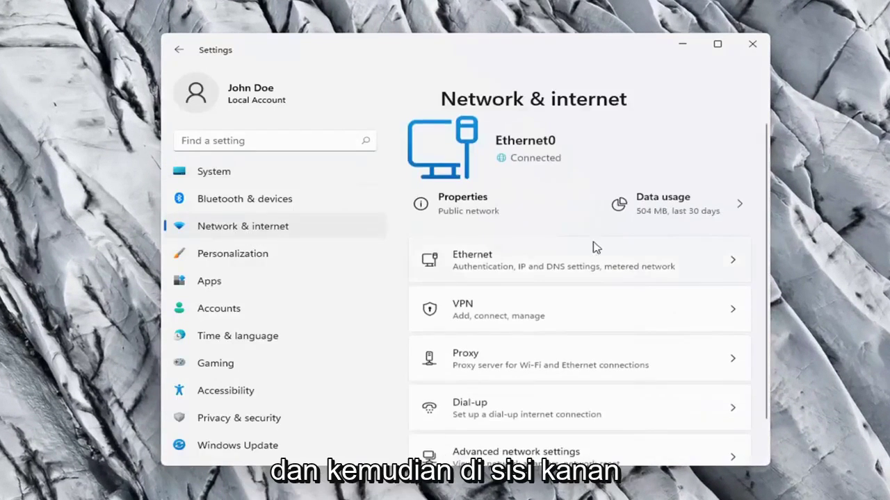
pyautogui.scroll(-1, 541, 302)
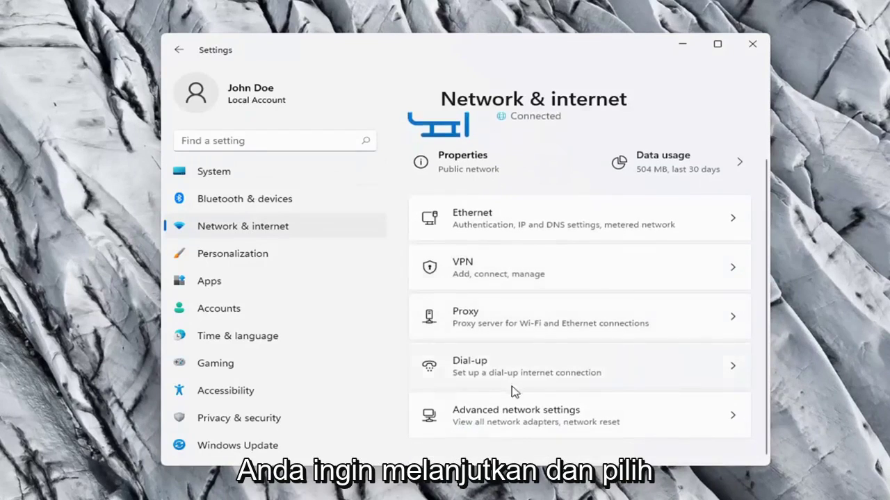
pyautogui.click(578, 420)
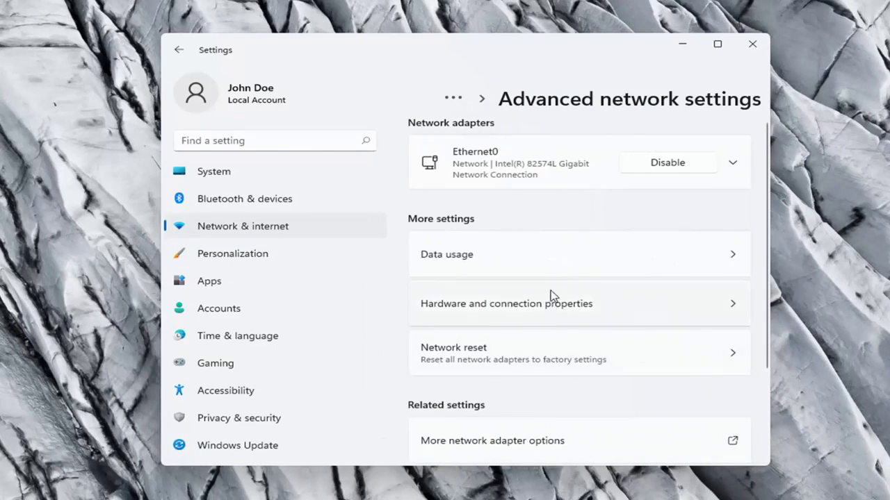
# Perform a Network reset of all network adapters, confirm it, and dismiss the sign-out notice and the Settings window.
pyautogui.scroll(-1, 552, 282)
pyautogui.scroll(-1, 543, 278)
pyautogui.scroll(1, 441, 215)
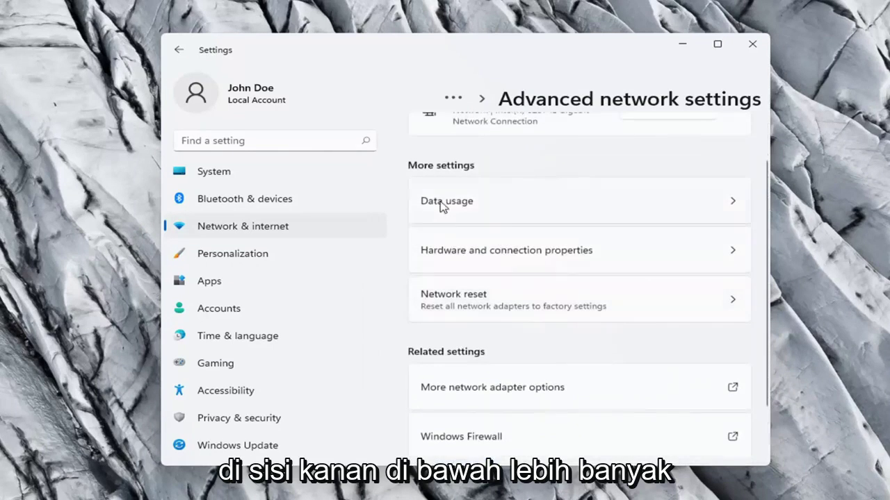
pyautogui.scroll(-1, 470, 278)
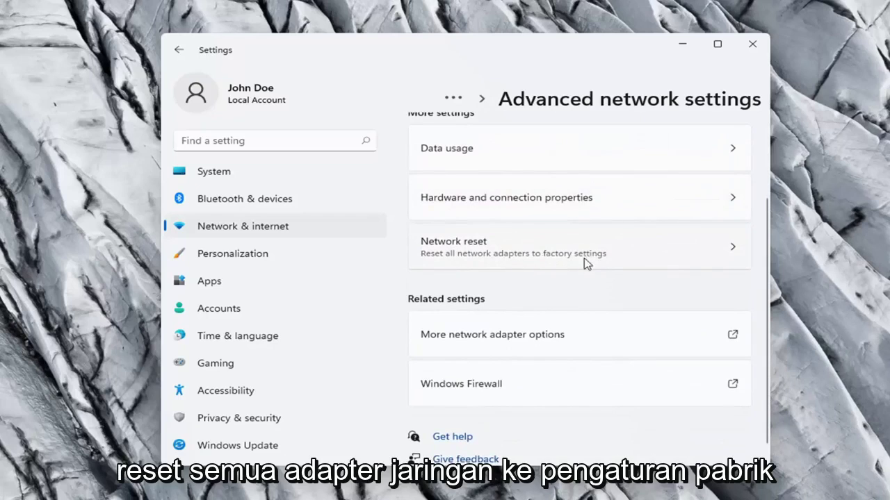
pyautogui.click(622, 261)
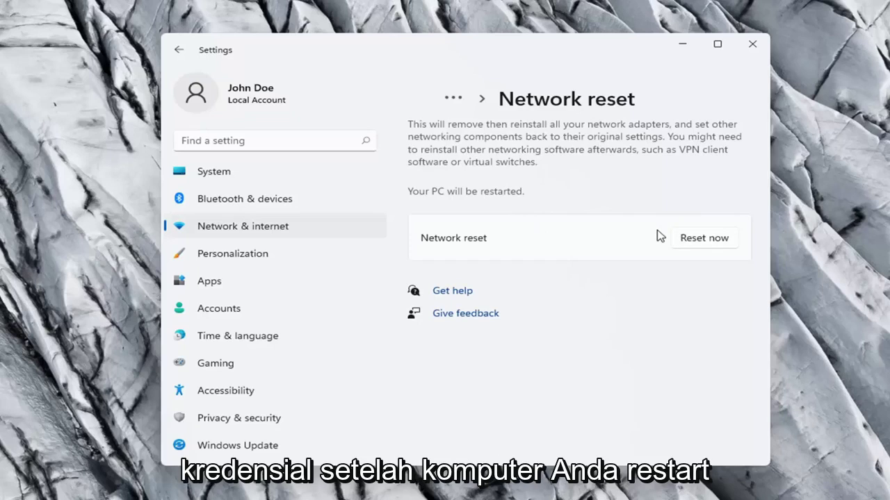
pyautogui.click(708, 241)
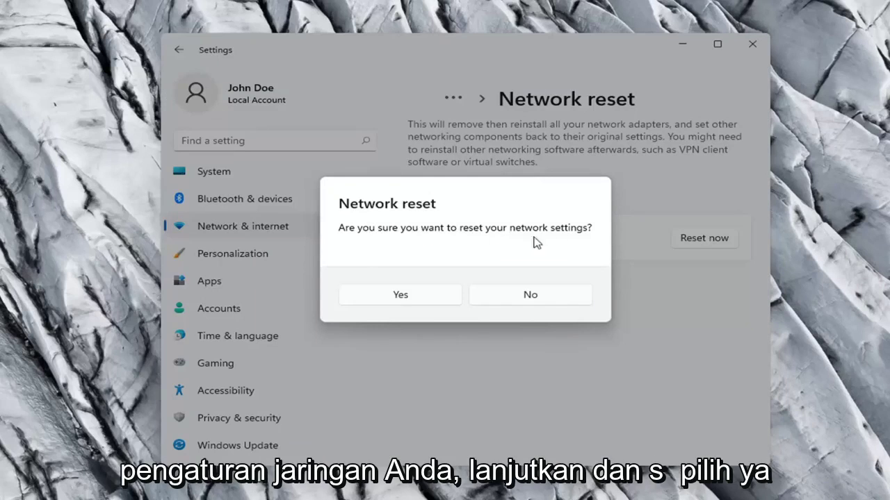
pyautogui.click(402, 294)
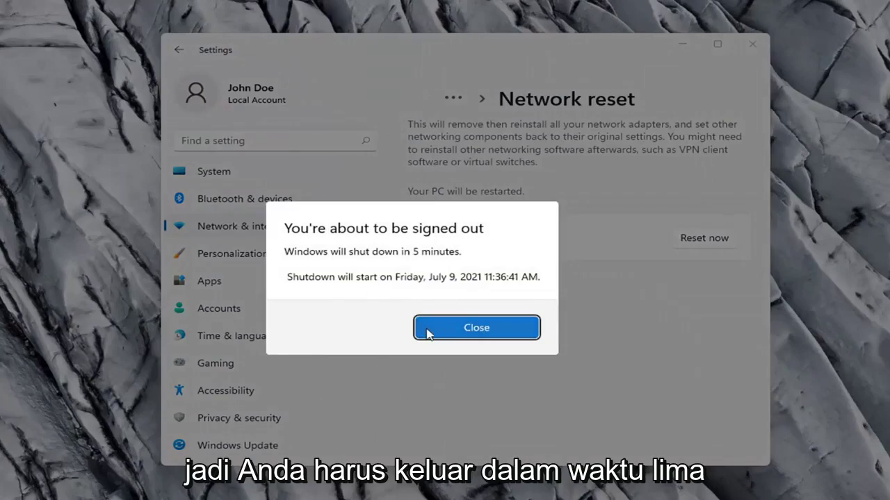
pyautogui.click(454, 336)
pyautogui.click(727, 43)
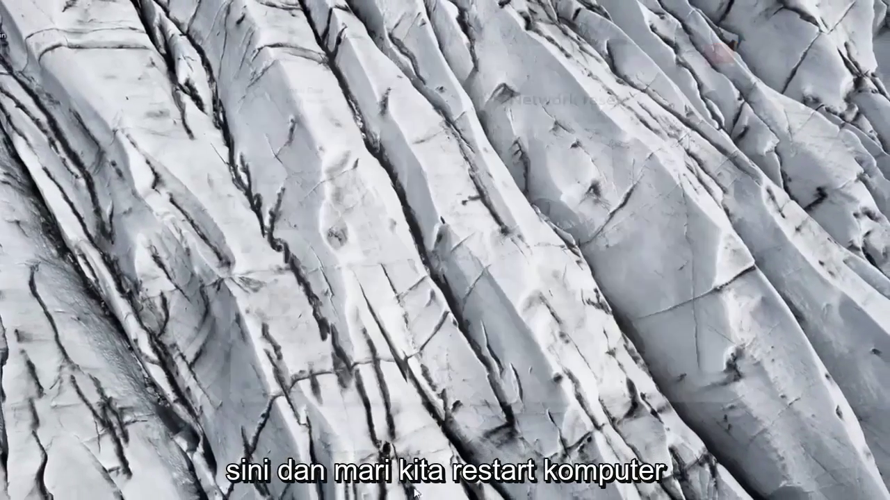
# Restart the computer to apply the network reset.
pyautogui.rightClick(363, 487)
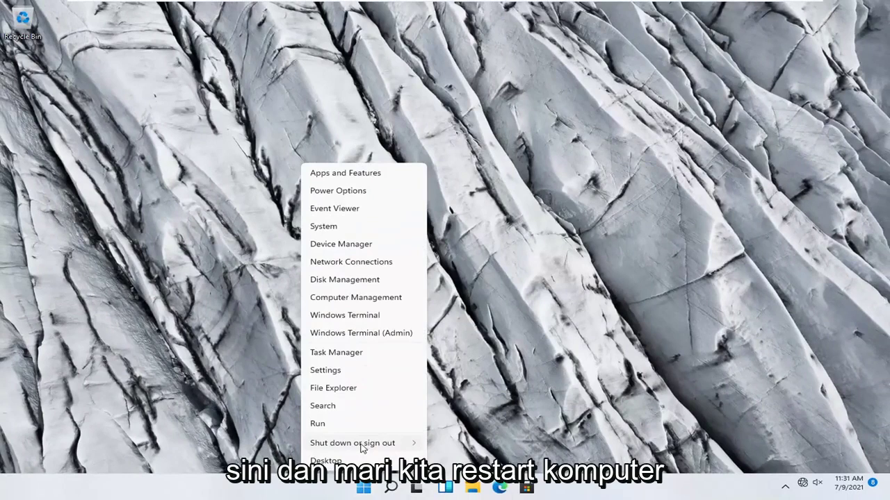
pyautogui.moveTo(361, 445)
pyautogui.click(450, 462)
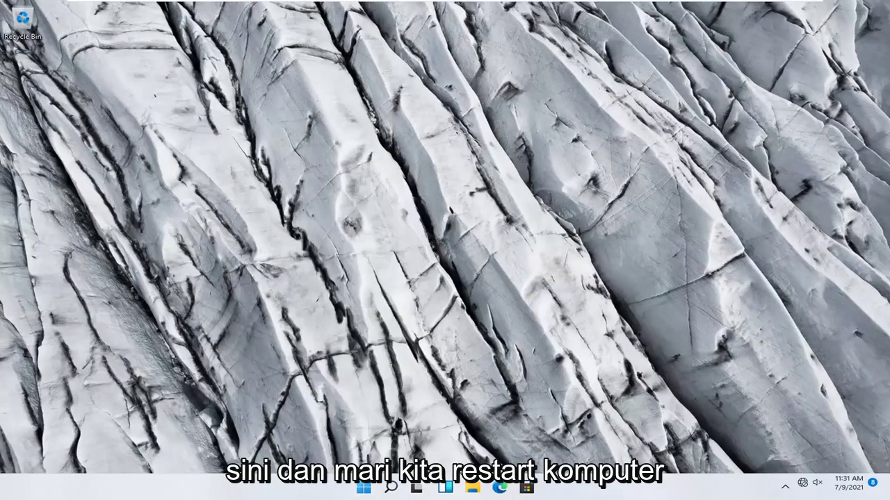